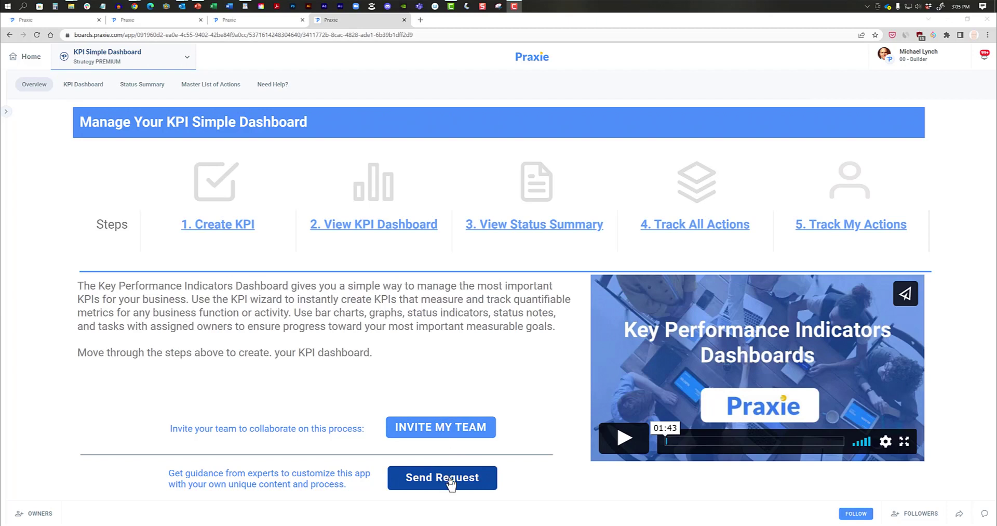
# Step: Start a new tracking KPI and name it "Test KPI"
pyautogui.click(207, 233)
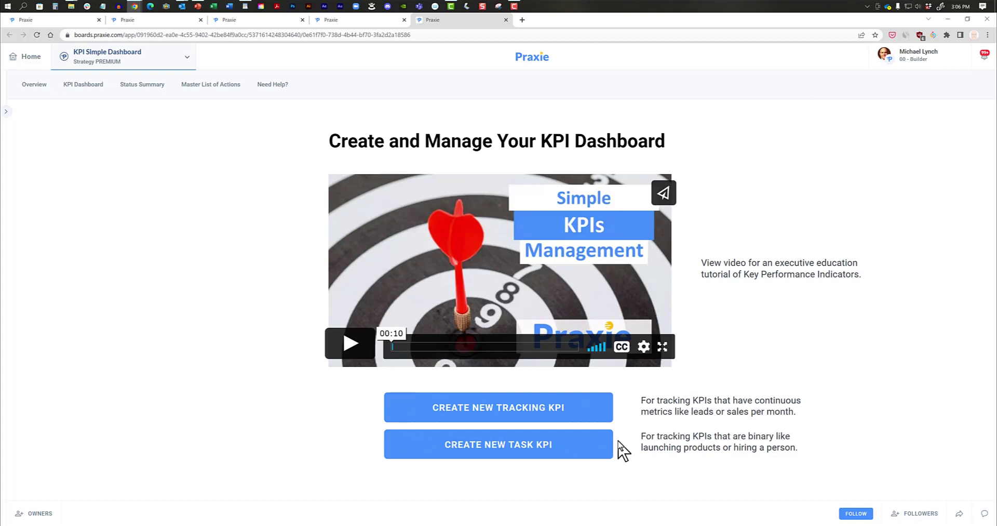
pyautogui.click(527, 416)
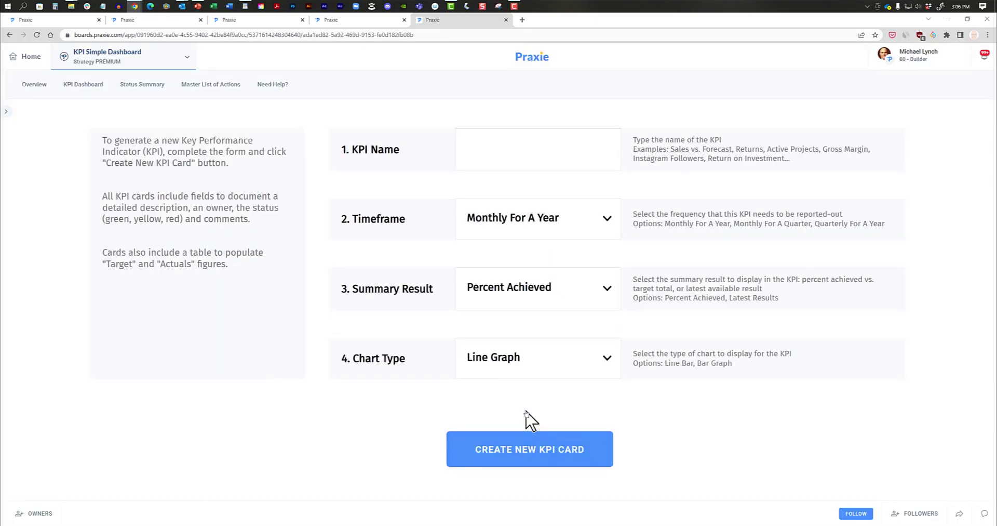
pyautogui.click(481, 162)
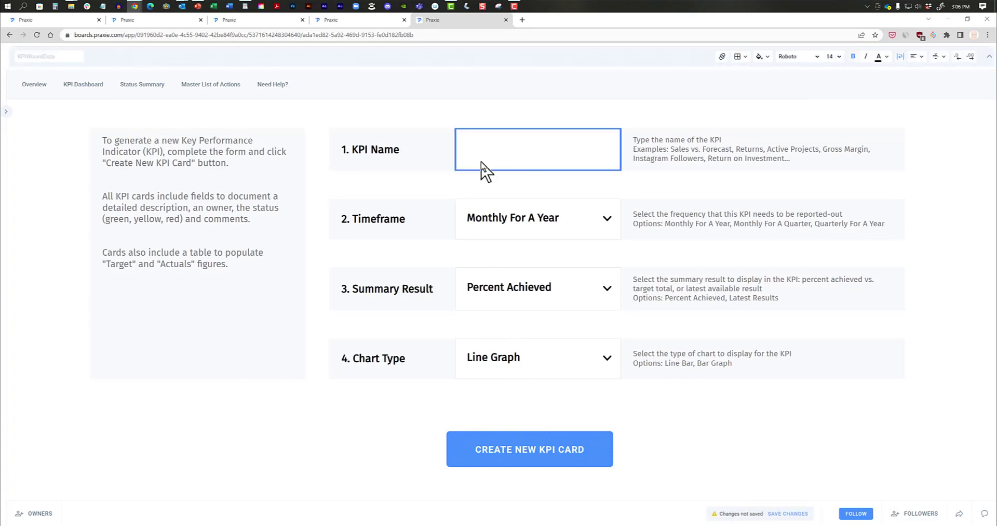
pyautogui.write('Test KPI')
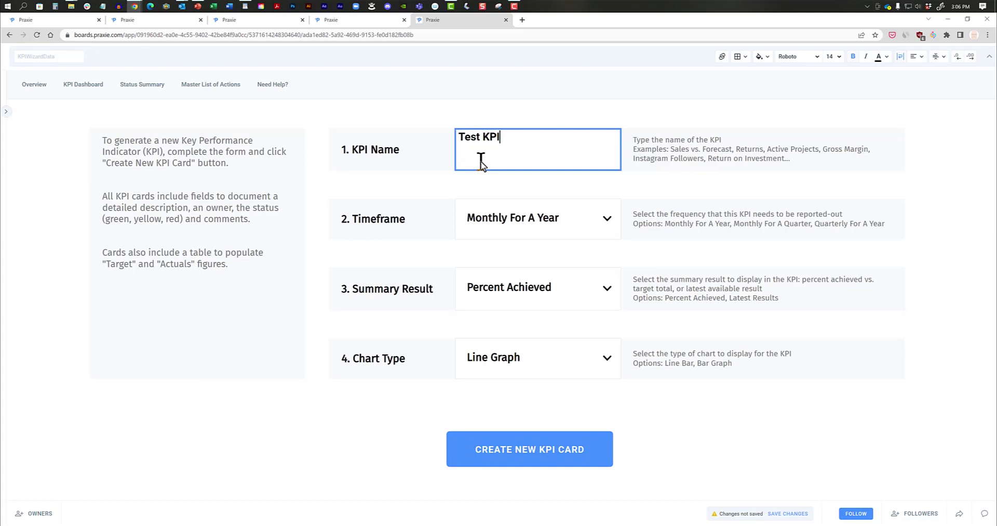
# Step: Create the KPI card with timeframe Monthly For A Year, summary result Percent Achieved and chart type Line Graph
pyautogui.click(517, 220)
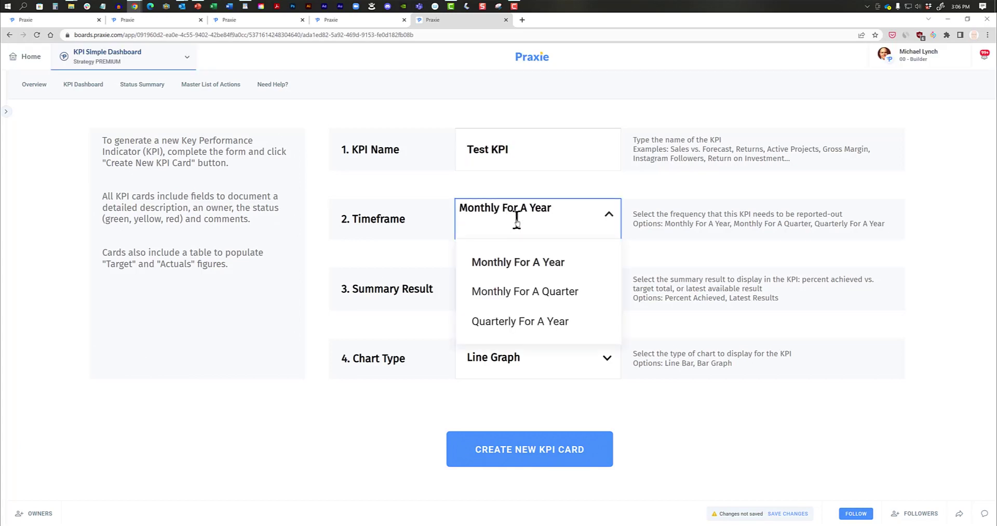
pyautogui.click(516, 249)
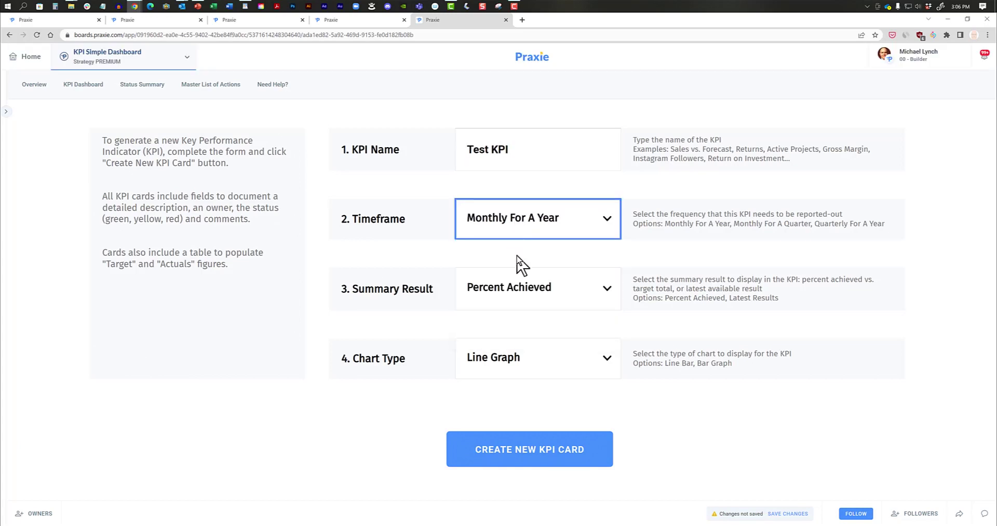
pyautogui.click(545, 298)
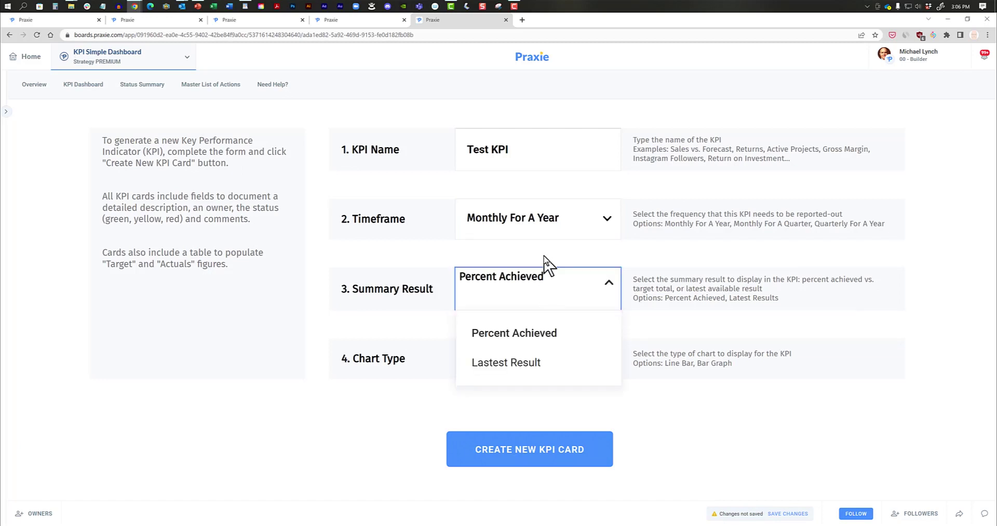
pyautogui.click(552, 333)
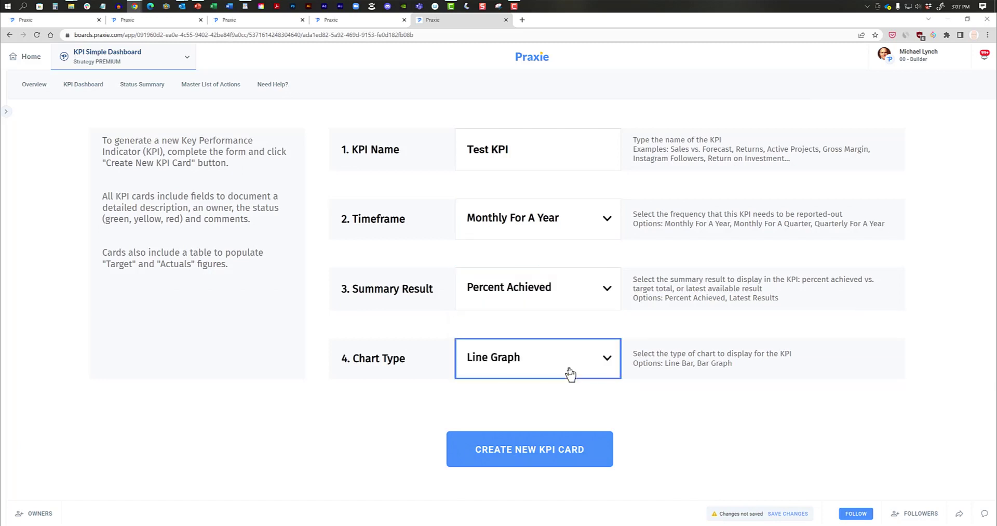
pyautogui.click(570, 368)
pyautogui.click(569, 368)
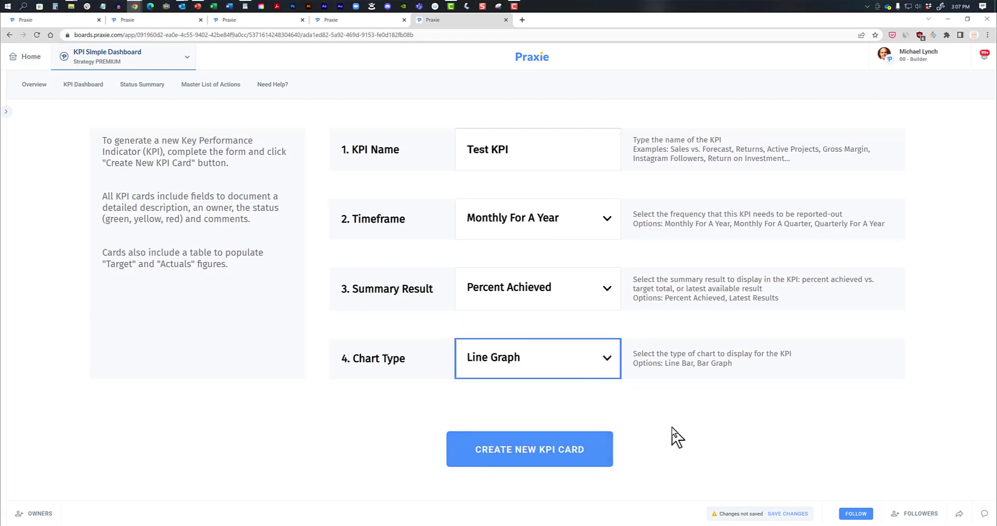
pyautogui.click(582, 450)
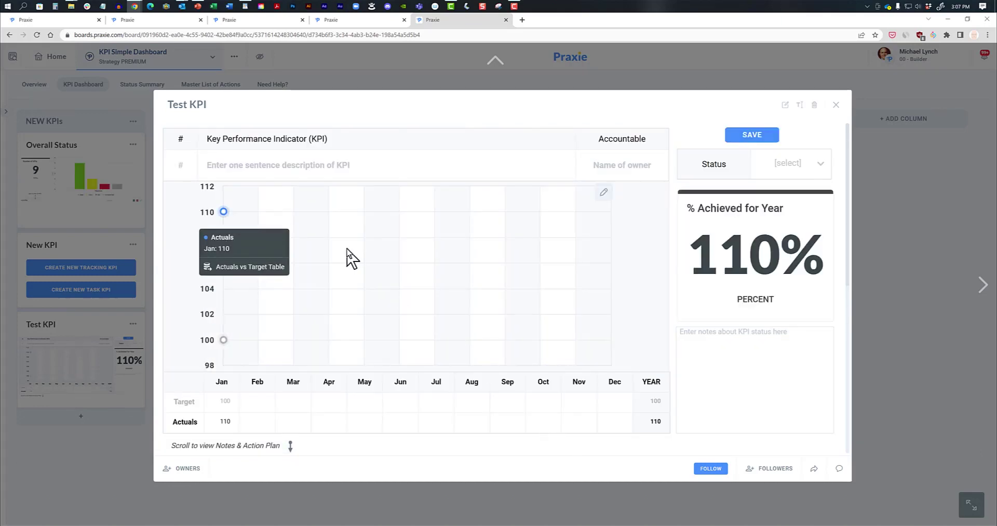
# Step: Enter "Improve by 30%...." as the one-sentence description of the Test KPI
pyautogui.click(283, 165)
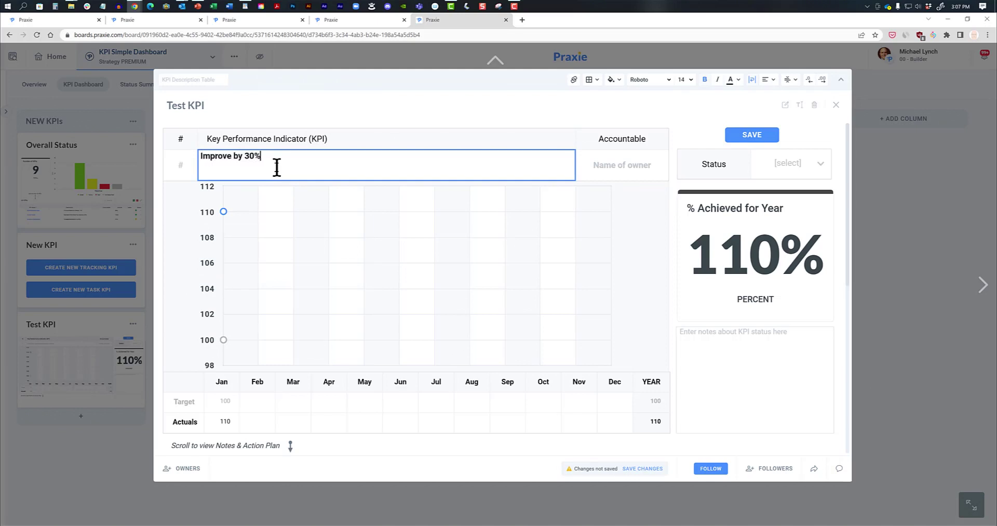
pyautogui.write('Improve by 30%....')
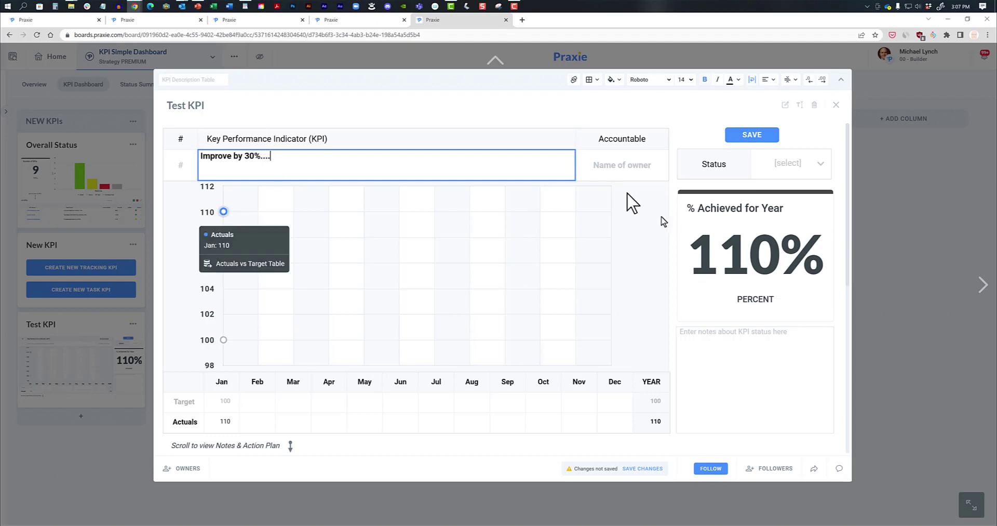
pyautogui.click(624, 171)
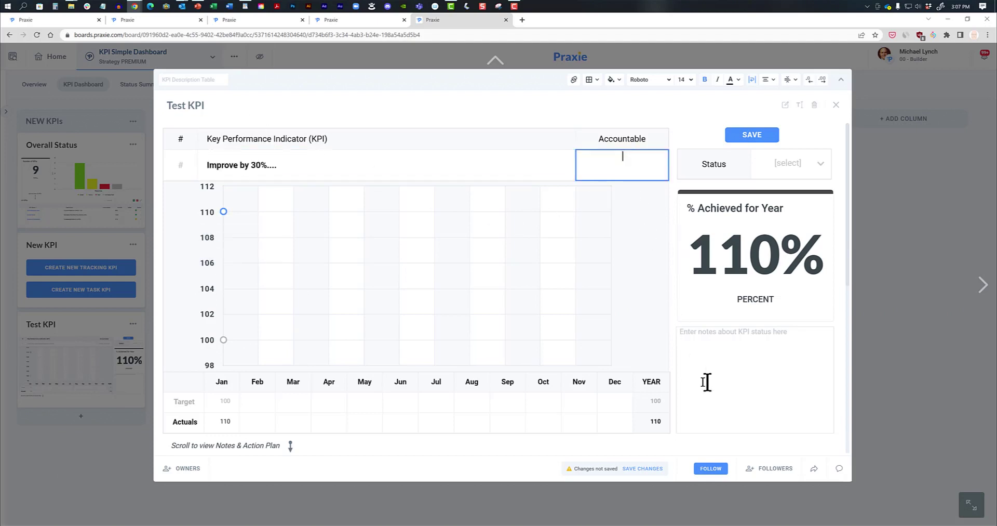
pyautogui.click(231, 406)
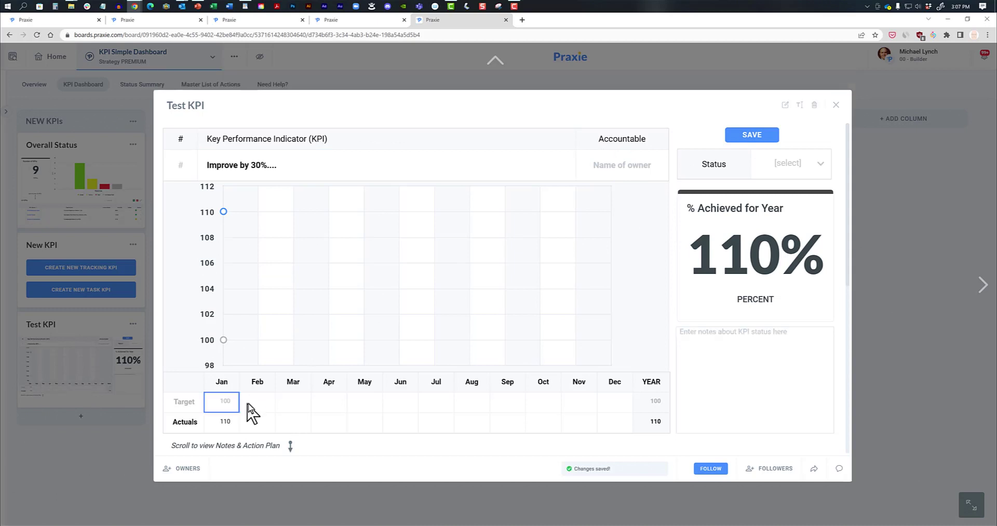
pyautogui.moveTo(267, 403); pyautogui.dragTo(551, 413)
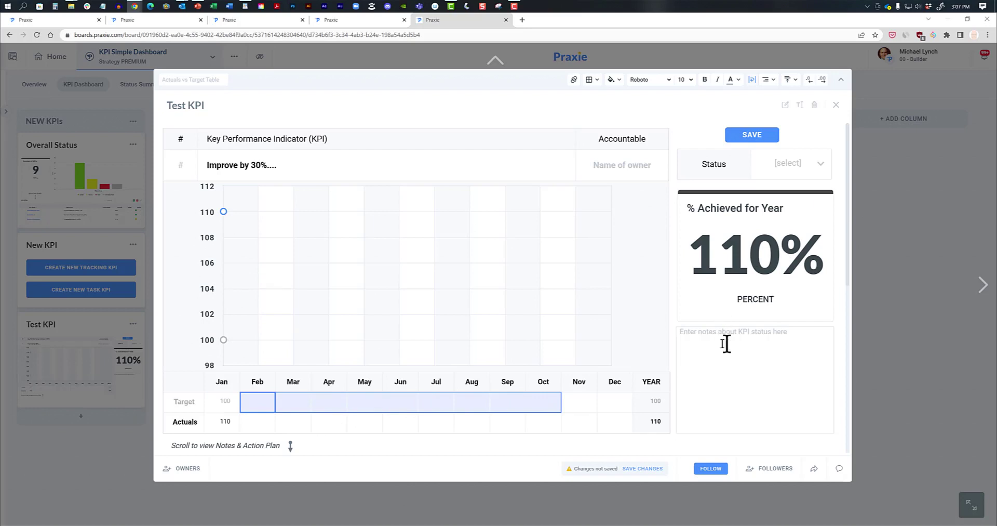
pyautogui.click(789, 360)
# Step: Add two more tasks to the action plan task list of the Test KPI card
pyautogui.scroll(-4, 610, 395)
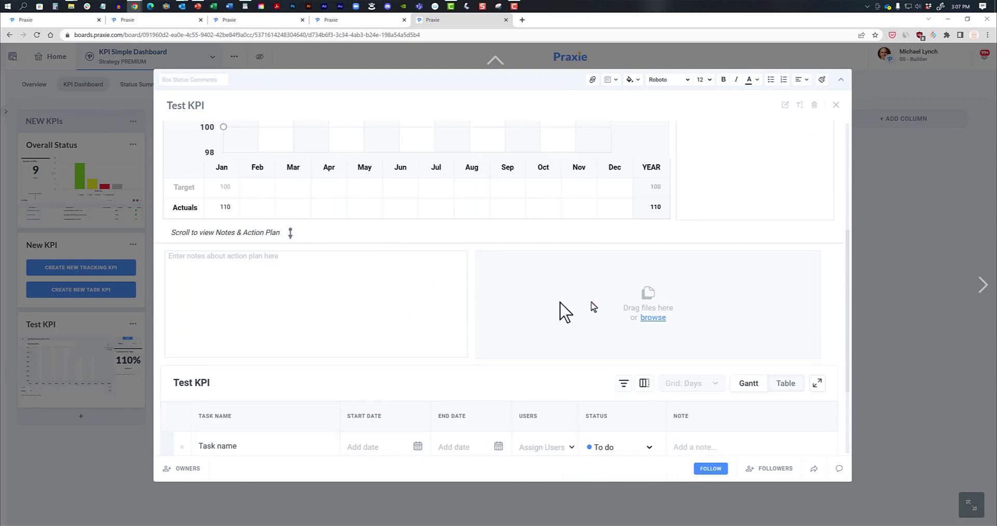
pyautogui.scroll(-3, 555, 319)
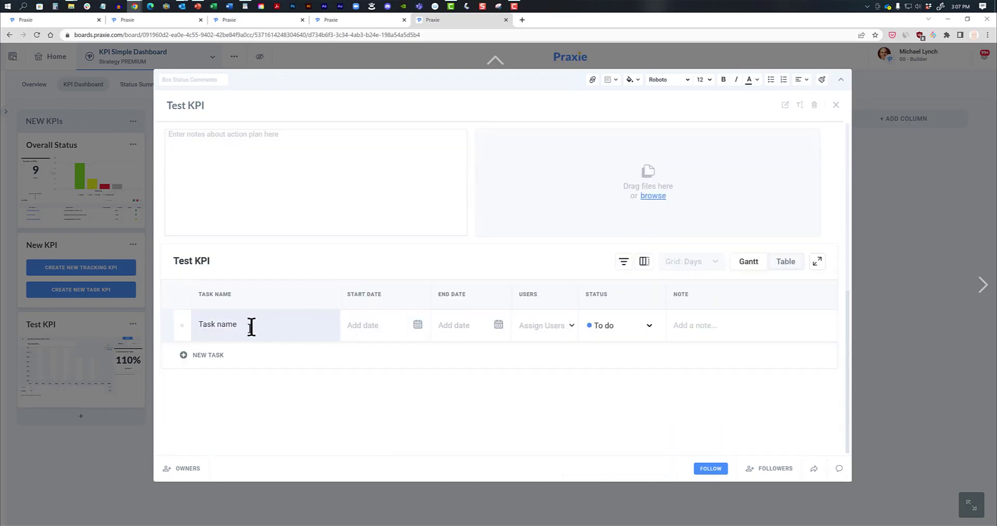
pyautogui.click(211, 356)
pyautogui.click(217, 387)
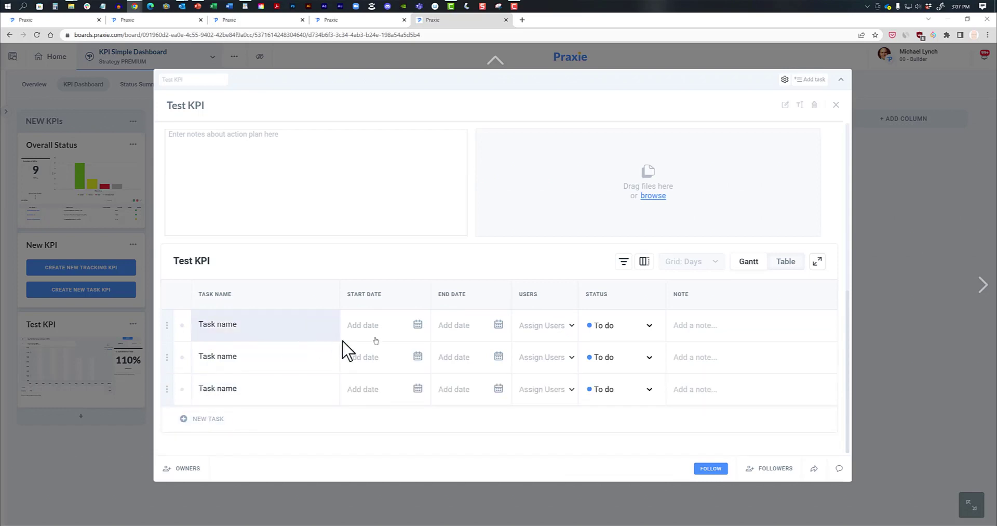
# Step: Check the status and user assignment options of the first task without changing them
pyautogui.click(606, 326)
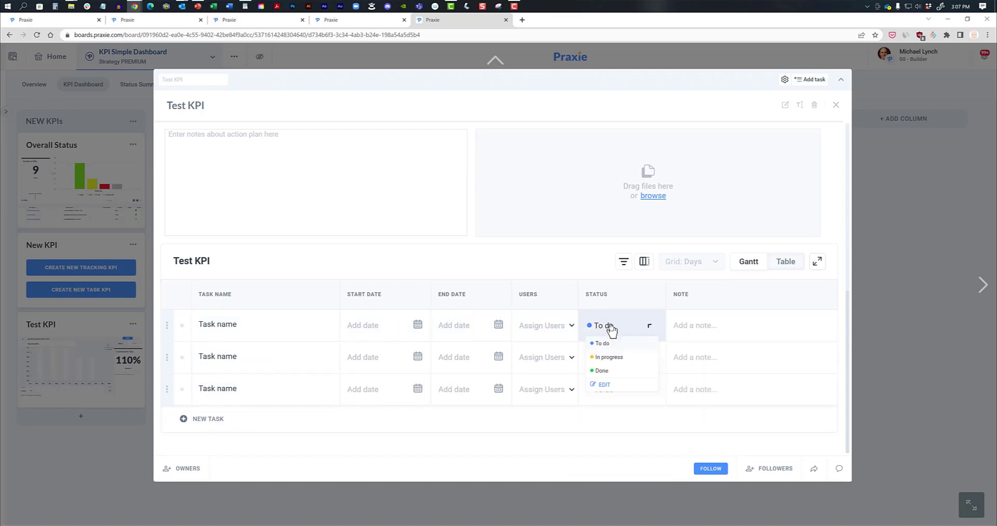
pyautogui.click(552, 326)
pyautogui.click(605, 467)
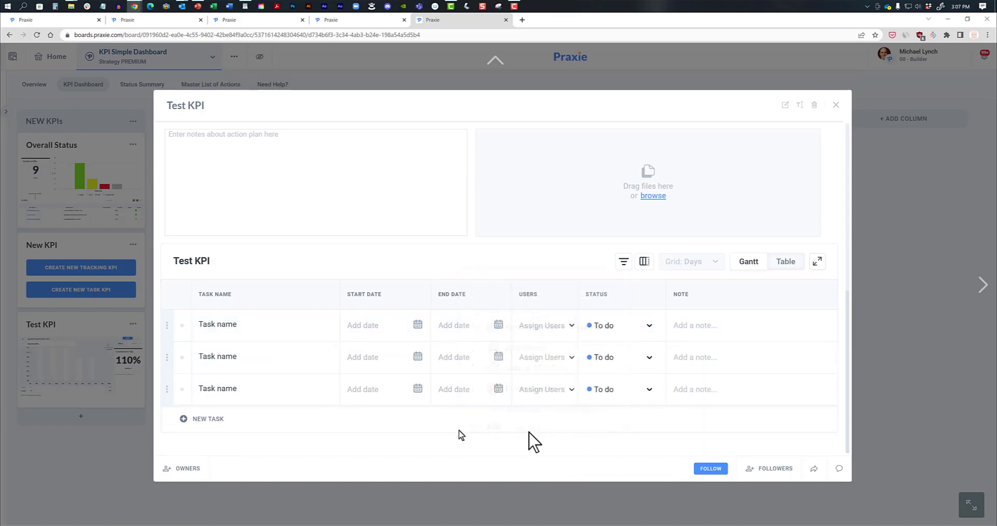
# Step: Close the Test KPI card and move it to the first position of the PRODUCT column
pyautogui.scroll(4, 543, 240)
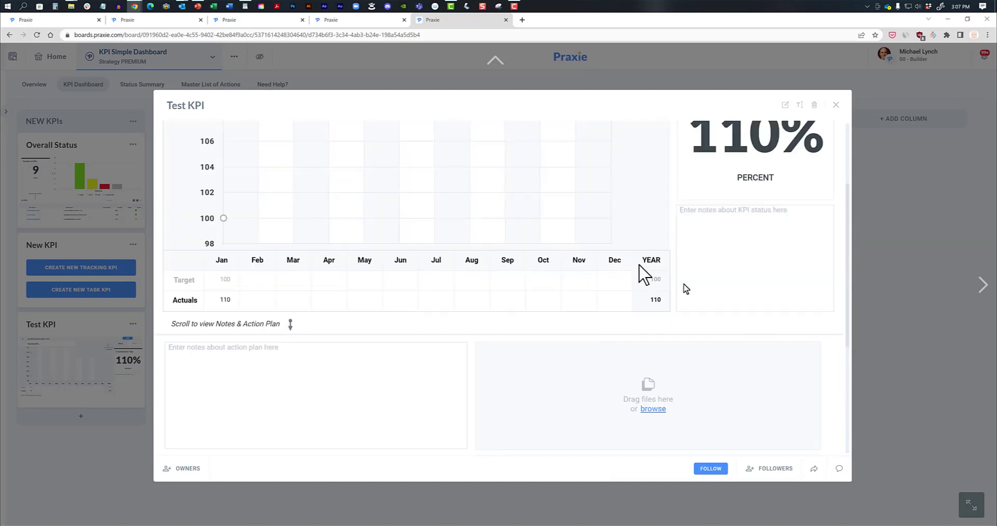
pyautogui.click(910, 351)
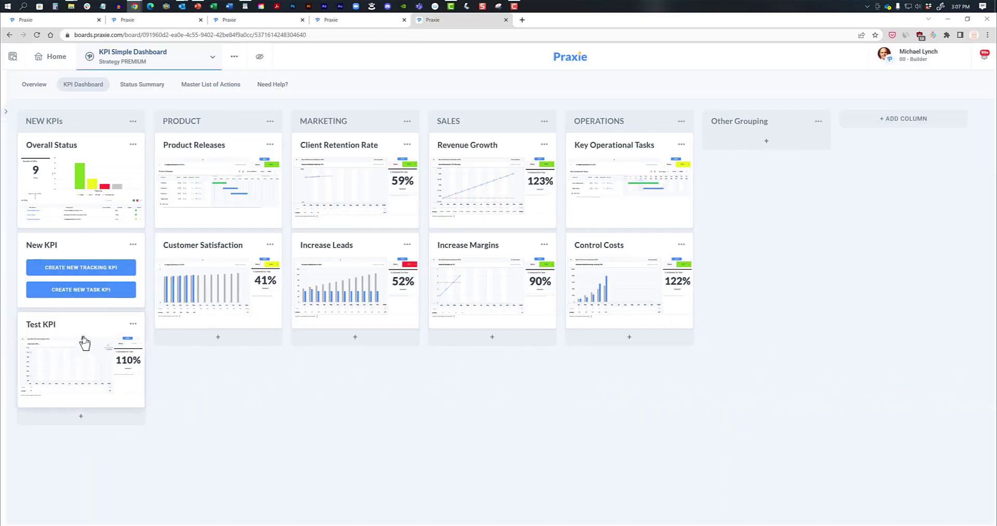
pyautogui.moveTo(83, 338); pyautogui.dragTo(245, 224)
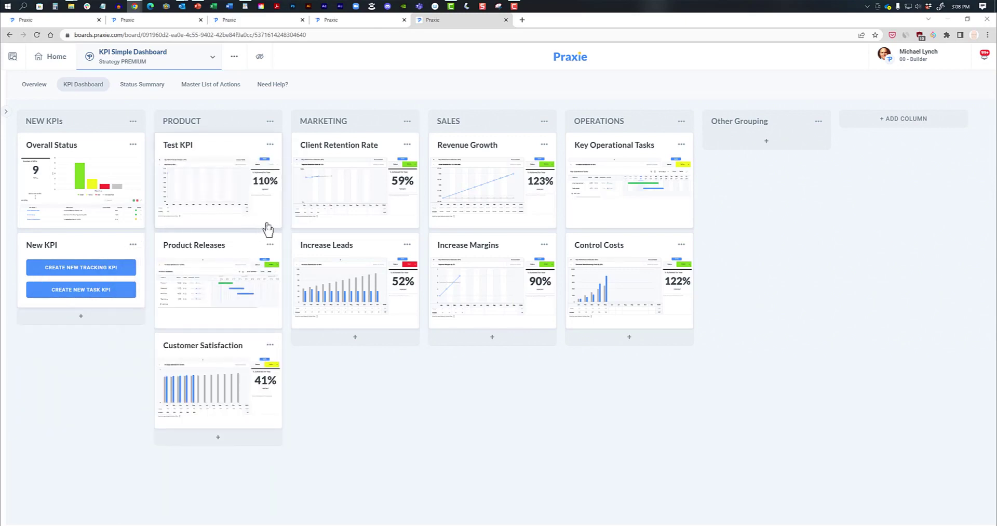
pyautogui.click(270, 123)
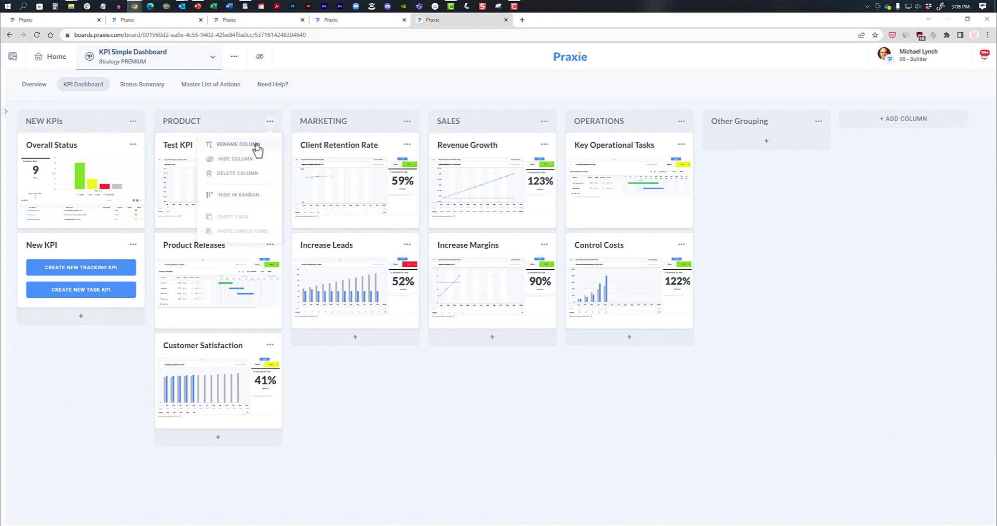
pyautogui.click(257, 145)
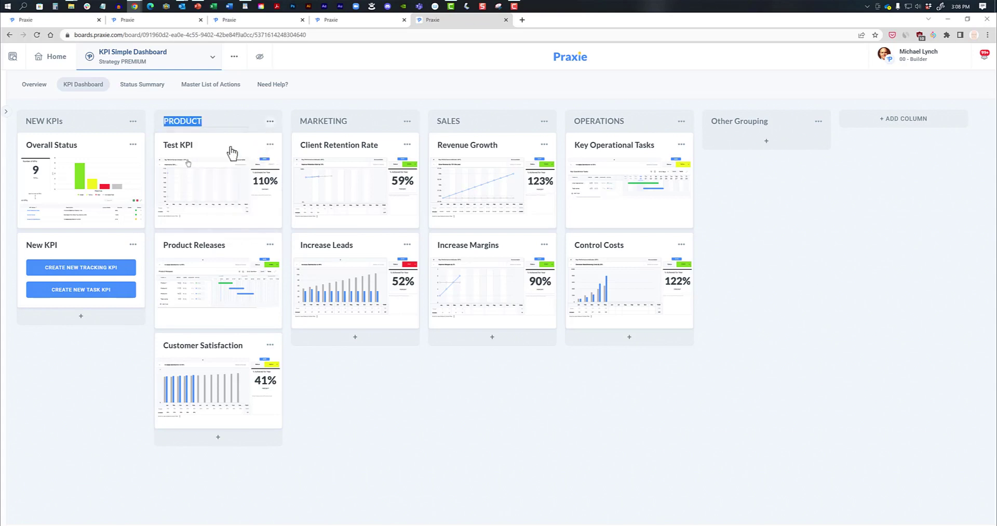
pyautogui.click(492, 420)
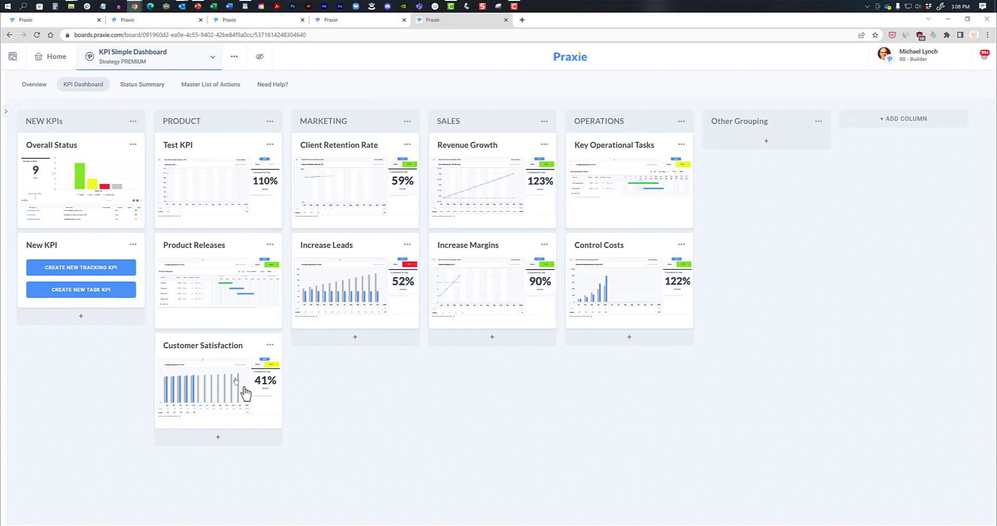
# Step: Create a new task KPI card and add three tasks to its Gantt chart
pyautogui.click(103, 293)
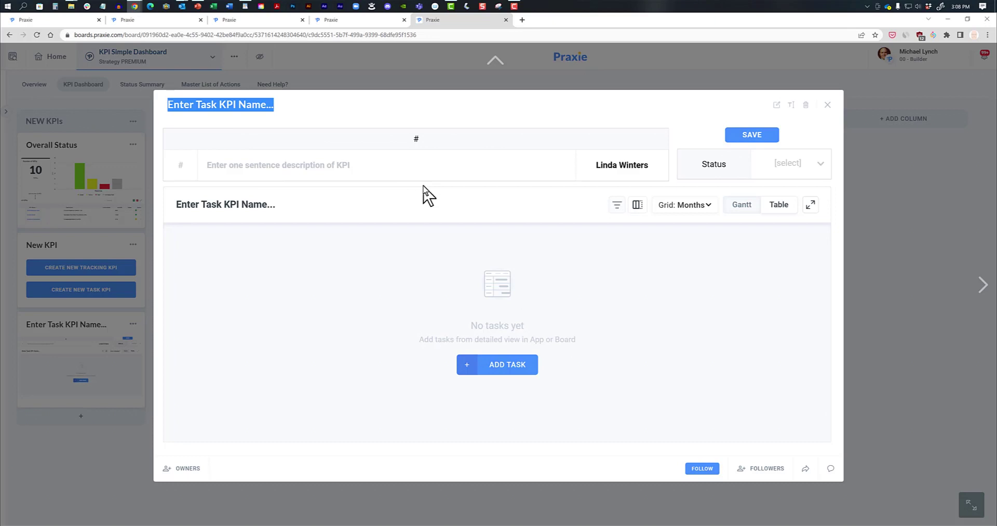
pyautogui.click(333, 165)
pyautogui.click(492, 366)
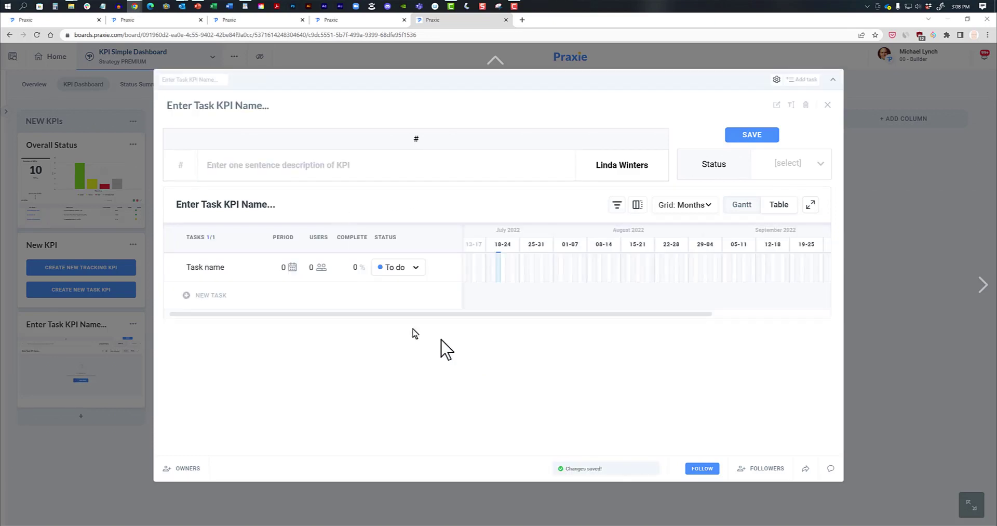
pyautogui.click(218, 299)
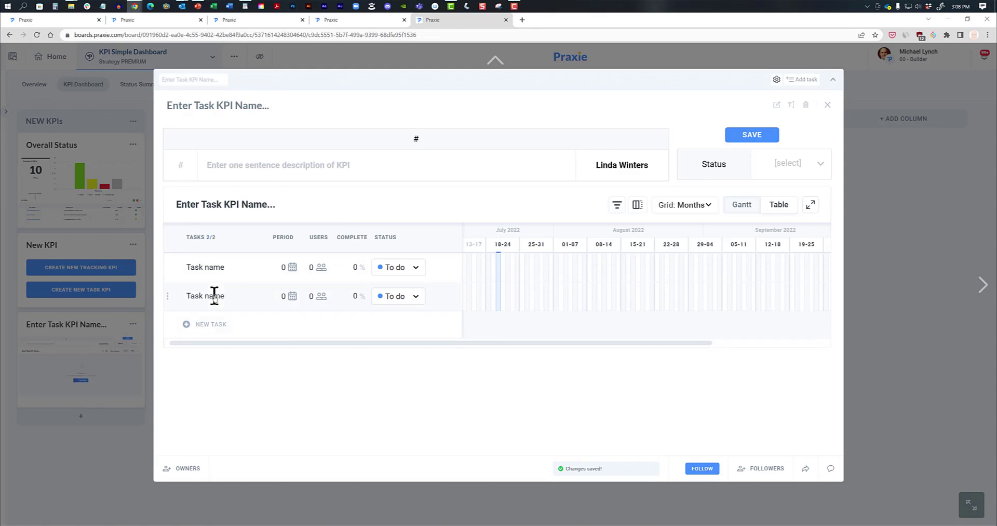
pyautogui.click(207, 323)
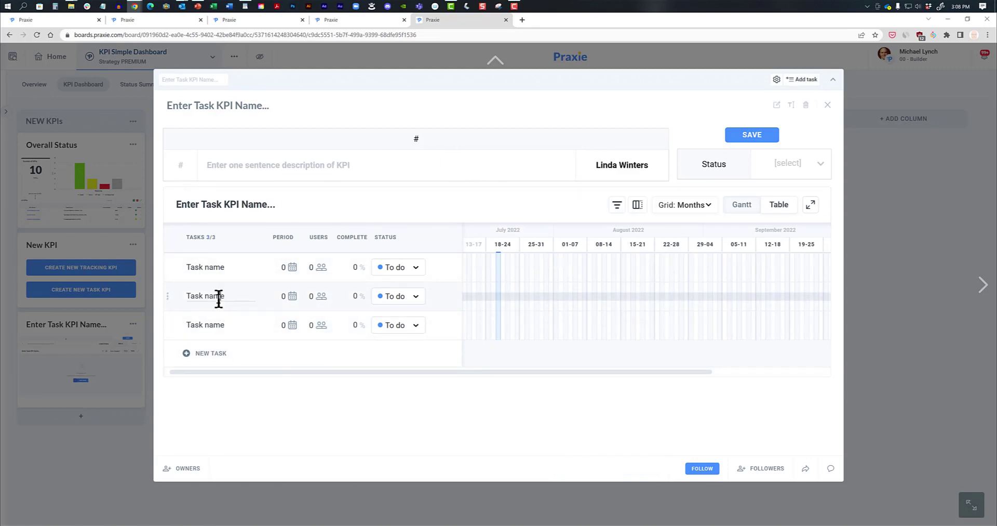
# Step: Make the second task a sub-task of the first and schedule it for Aug 22 to Aug 29, 2022 on the timeline
pyautogui.click(219, 298)
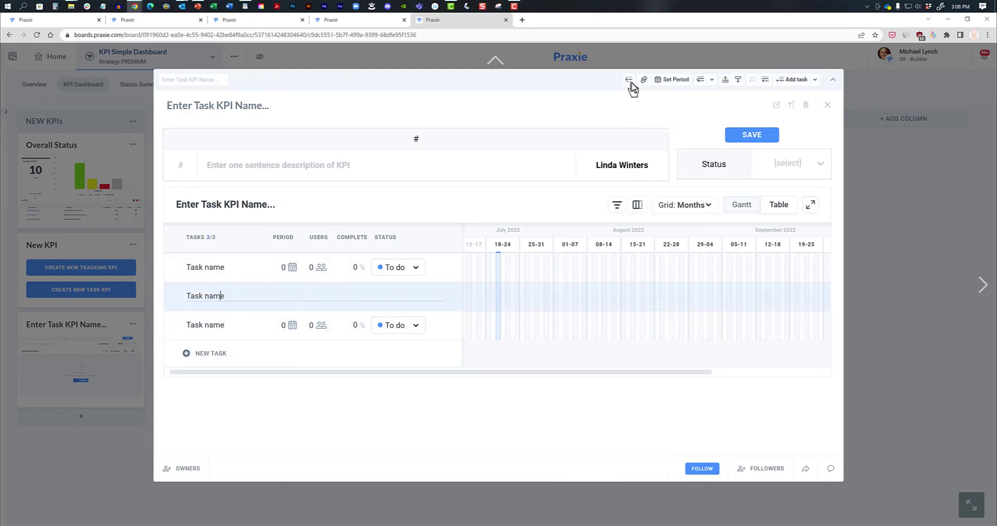
pyautogui.click(764, 80)
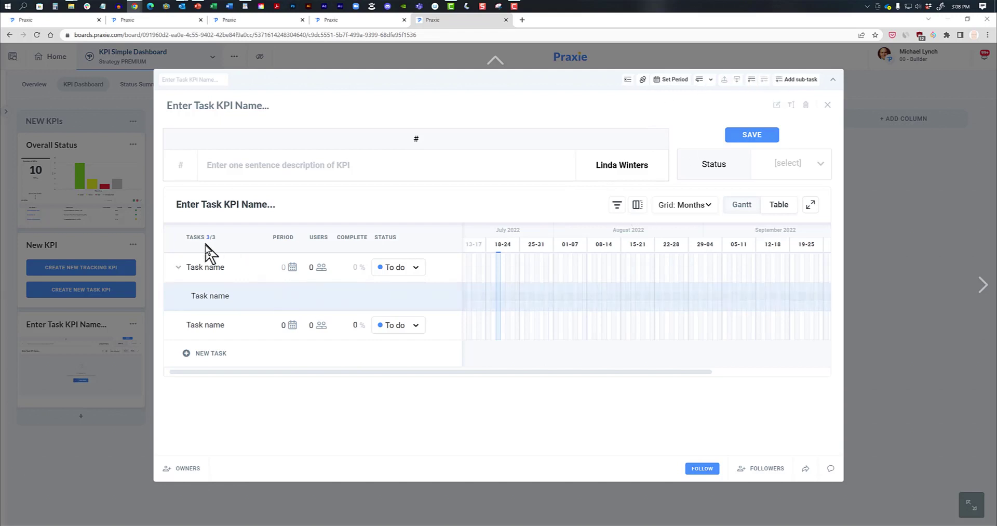
pyautogui.click(778, 207)
pyautogui.click(756, 206)
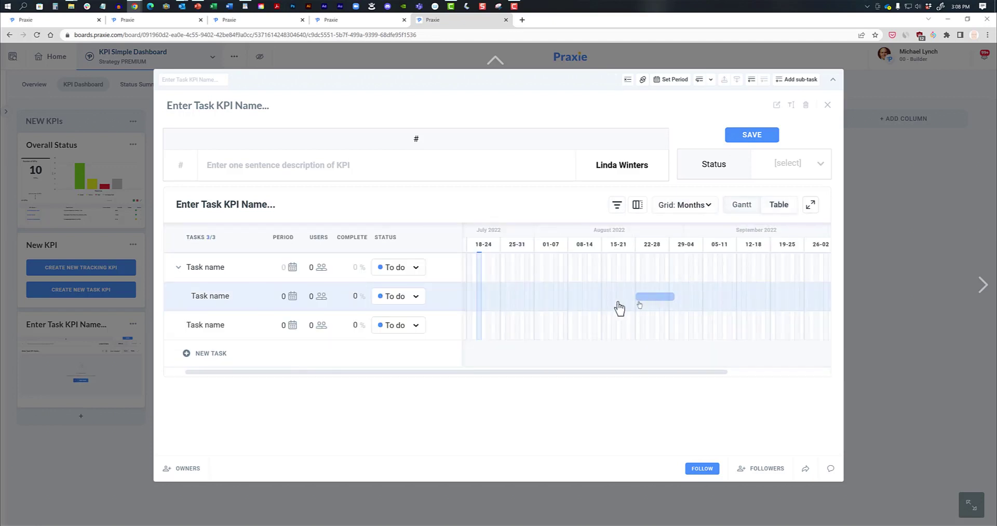
pyautogui.click(656, 297)
# Step: View the task KPI's Gantt chart in full screen and return to the KPI board
pyautogui.click(811, 204)
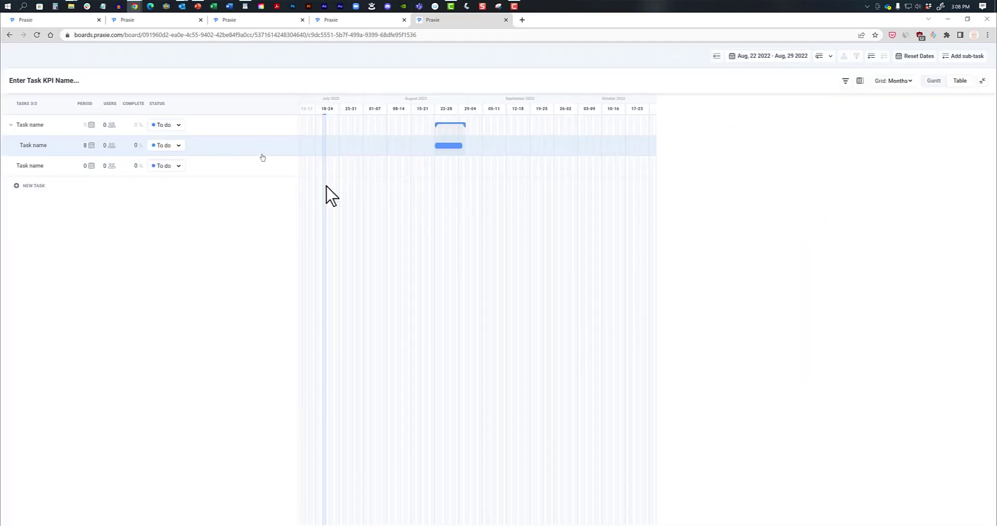
pyautogui.click(982, 83)
pyautogui.click(911, 294)
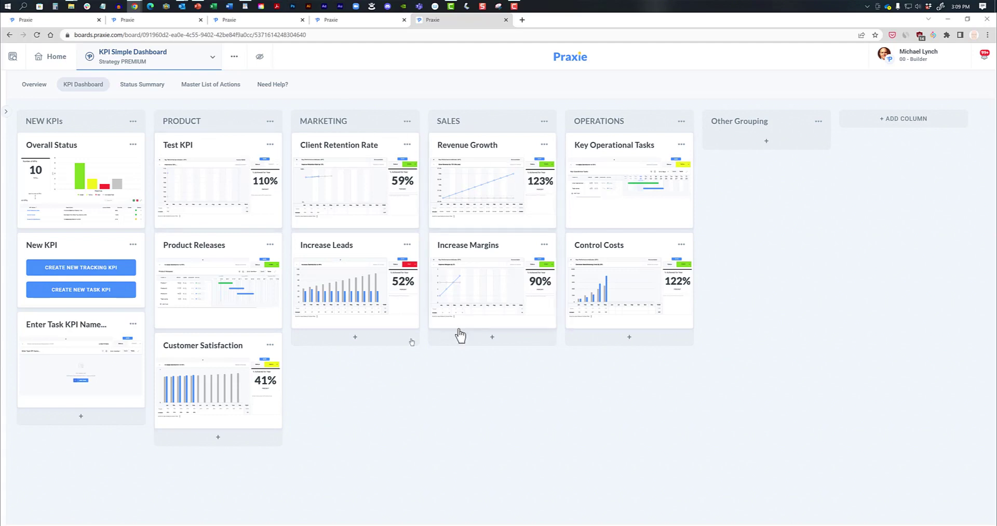
# Step: Review the Status Summary's objectives chart and the table of all KPIs
pyautogui.click(145, 90)
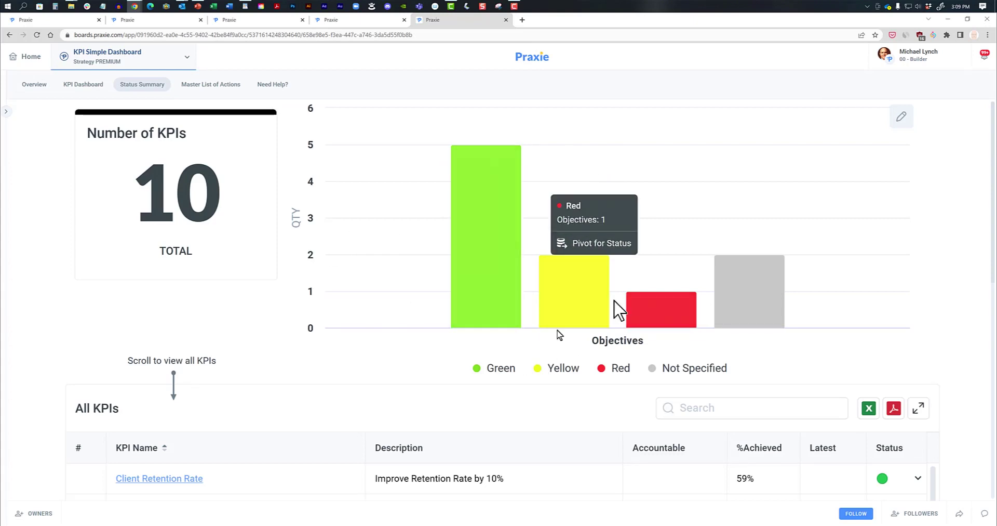
pyautogui.scroll(-4, 615, 301)
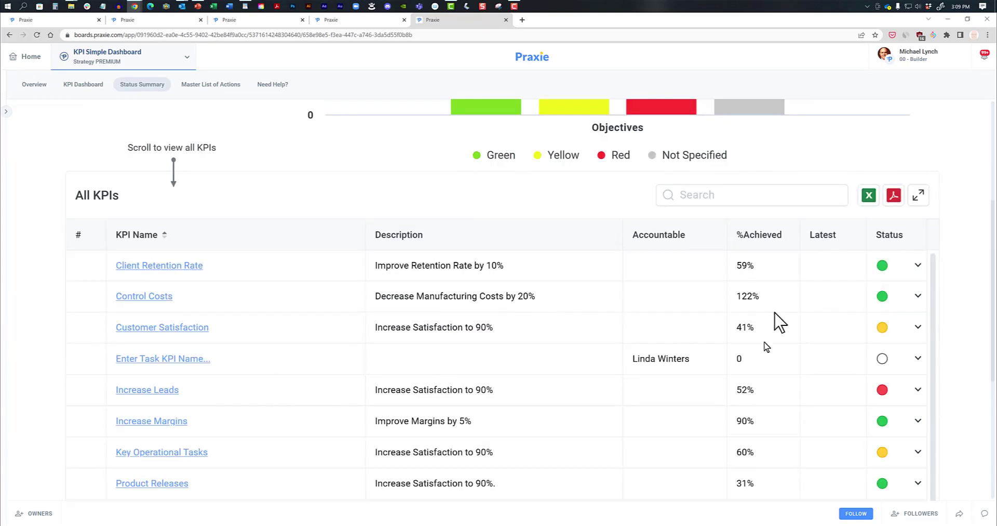
pyautogui.scroll(4, 363, 249)
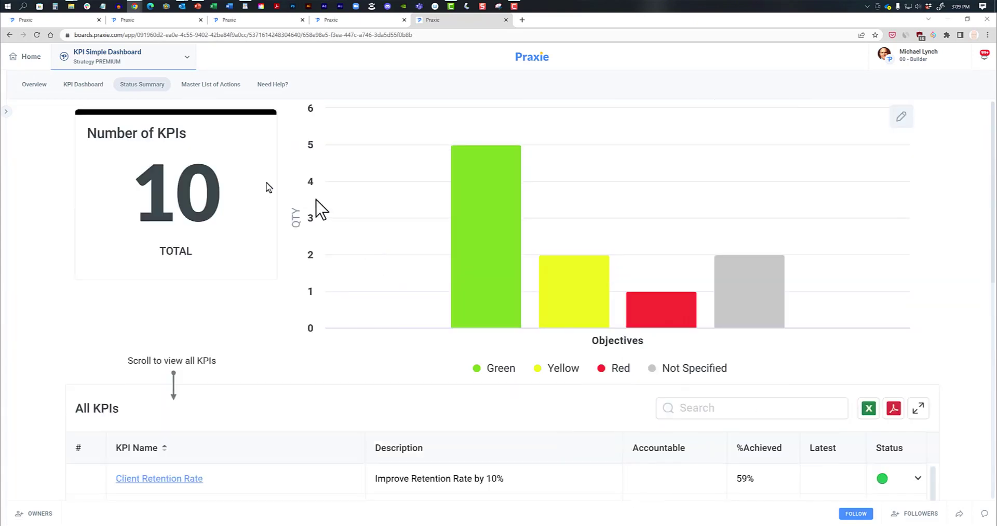
# Step: View the Master List of Actions project rollup and open the Need Help? page
pyautogui.click(193, 89)
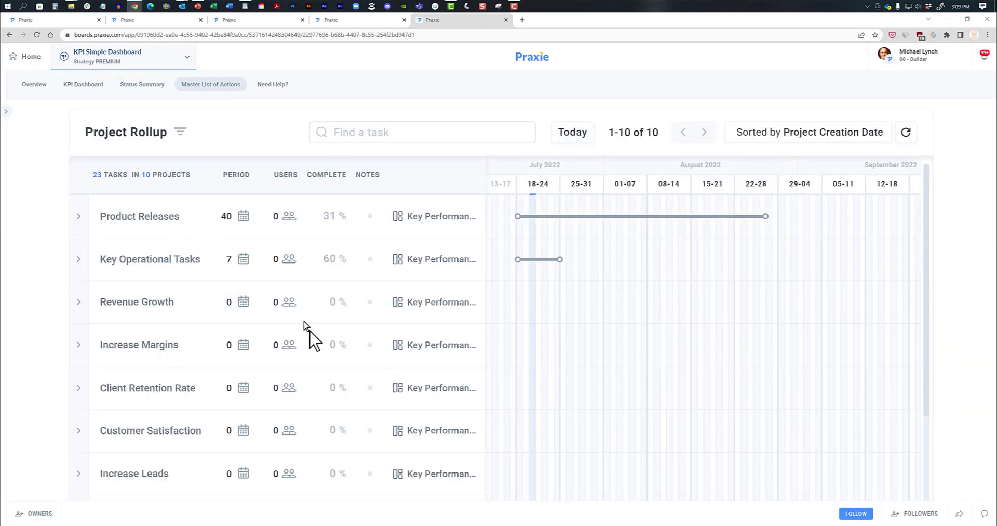
pyautogui.click(275, 88)
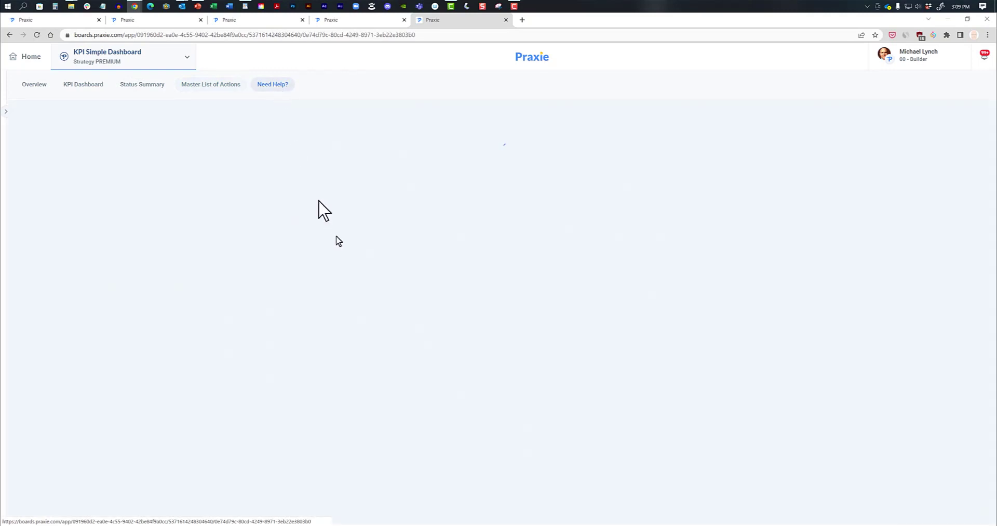